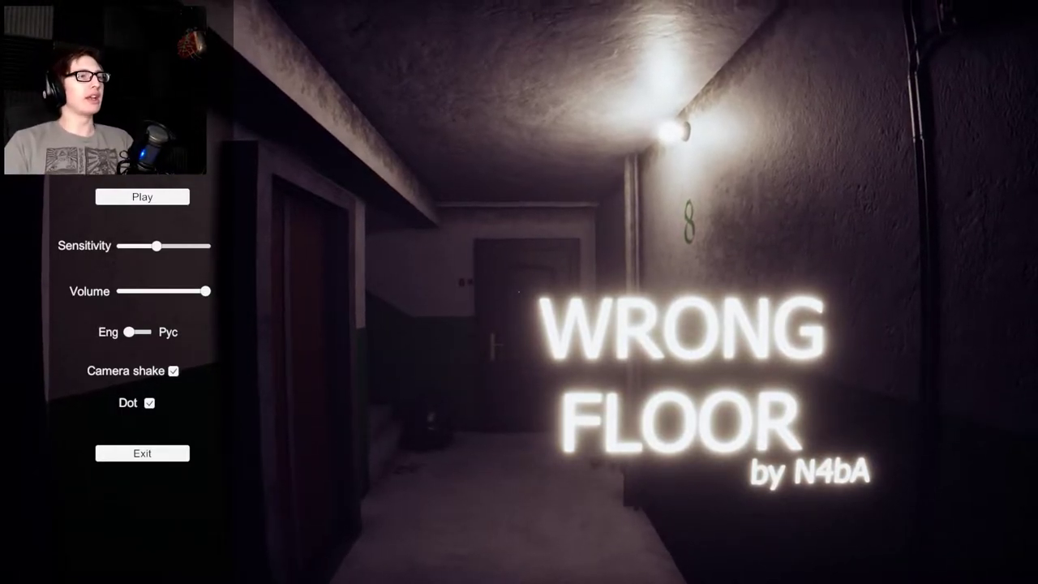
- Start the game, then return to the menu to disable Camera shake and Dot, and resume play
{"action": "left_click", "coordinate": [142, 197]}
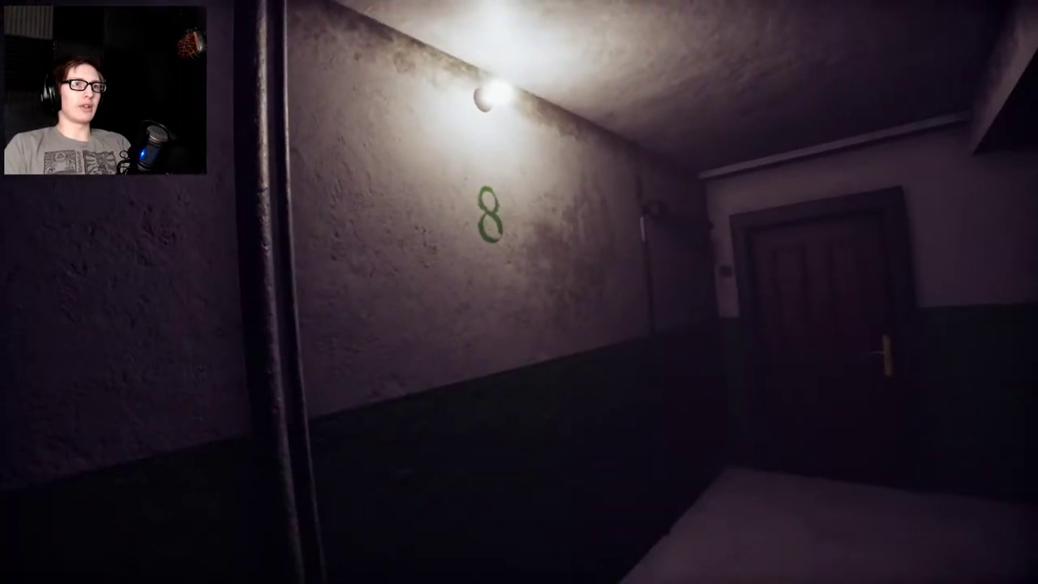
{"action": "key", "text": "Escape"}
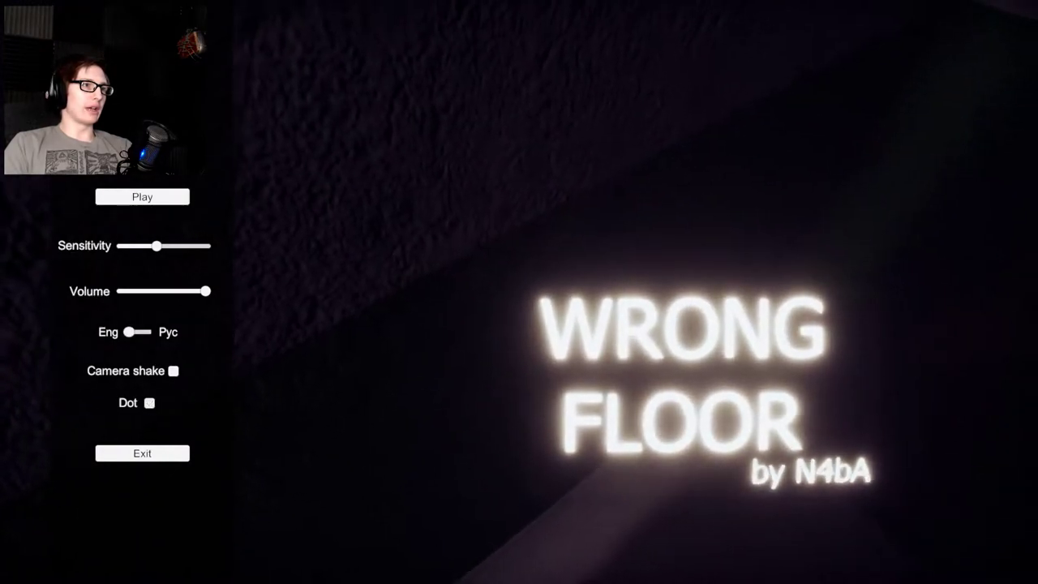
{"action": "left_click", "coordinate": [142, 197]}
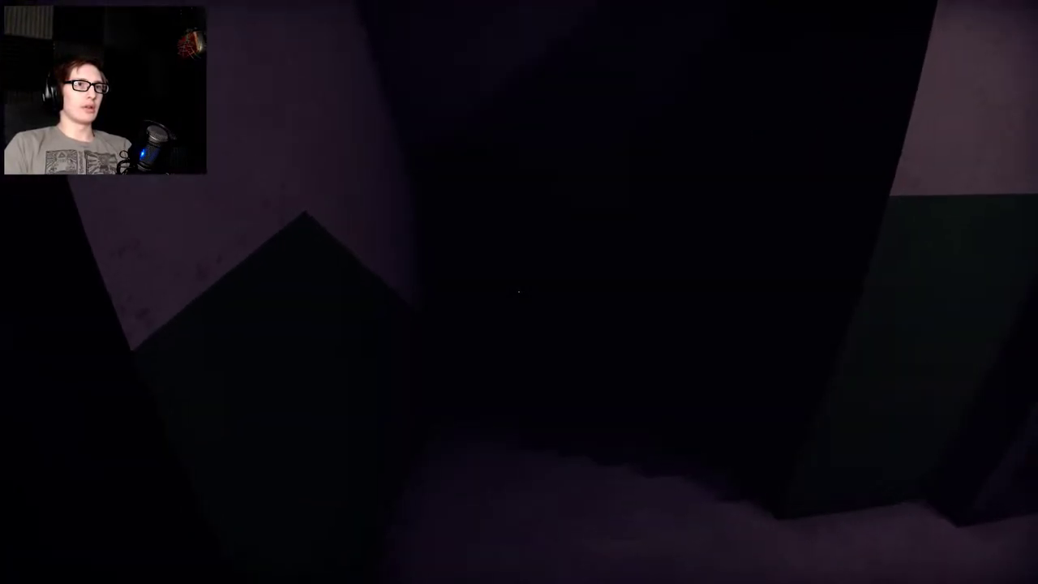
- Cross the landing past the stairs, light switch and helmet, then open the wooden elevator doors
{"action": "key", "text": "w"}
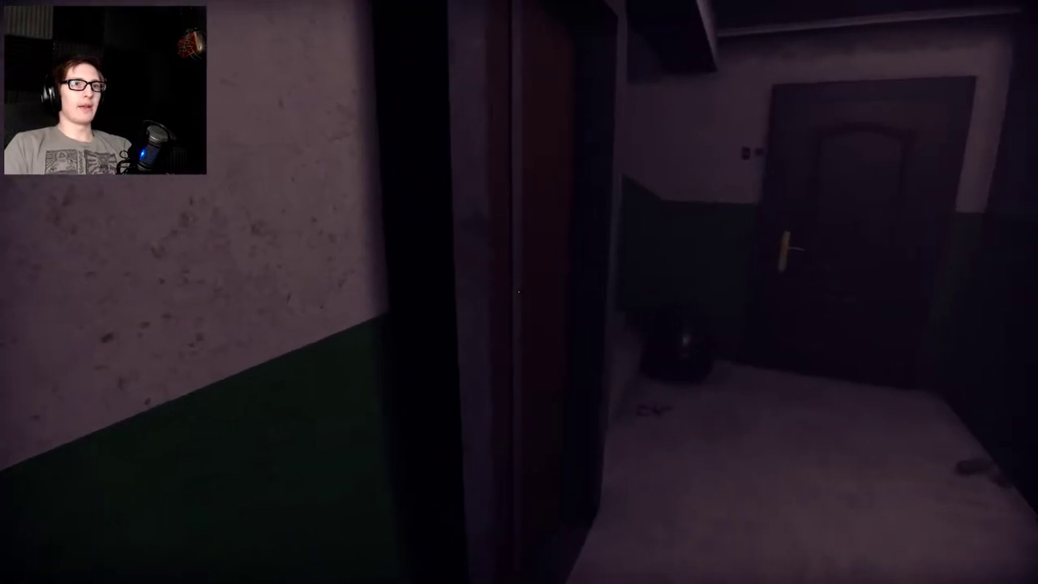
{"action": "key", "text": "w"}
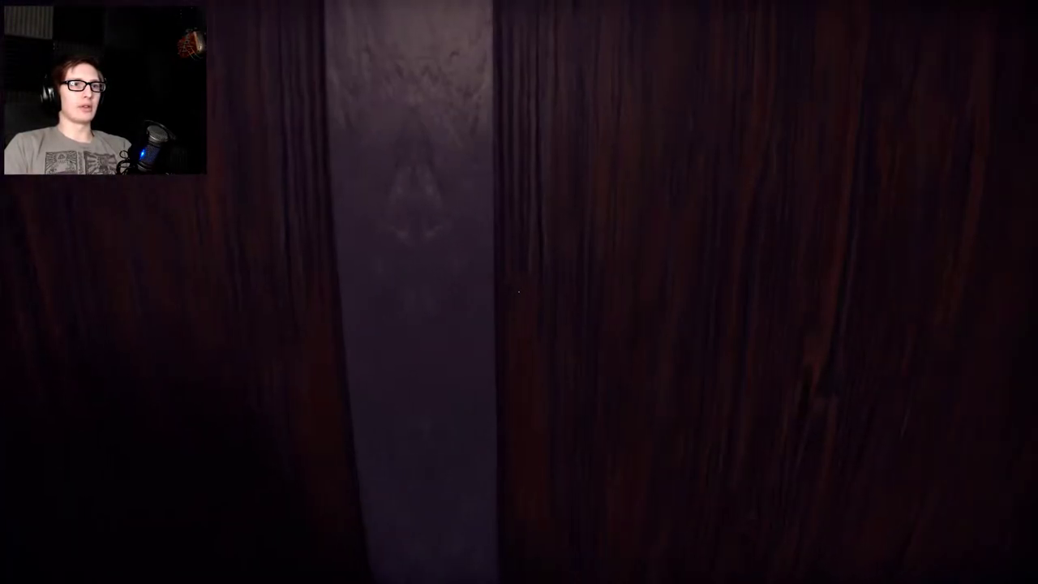
{"action": "key", "text": "w"}
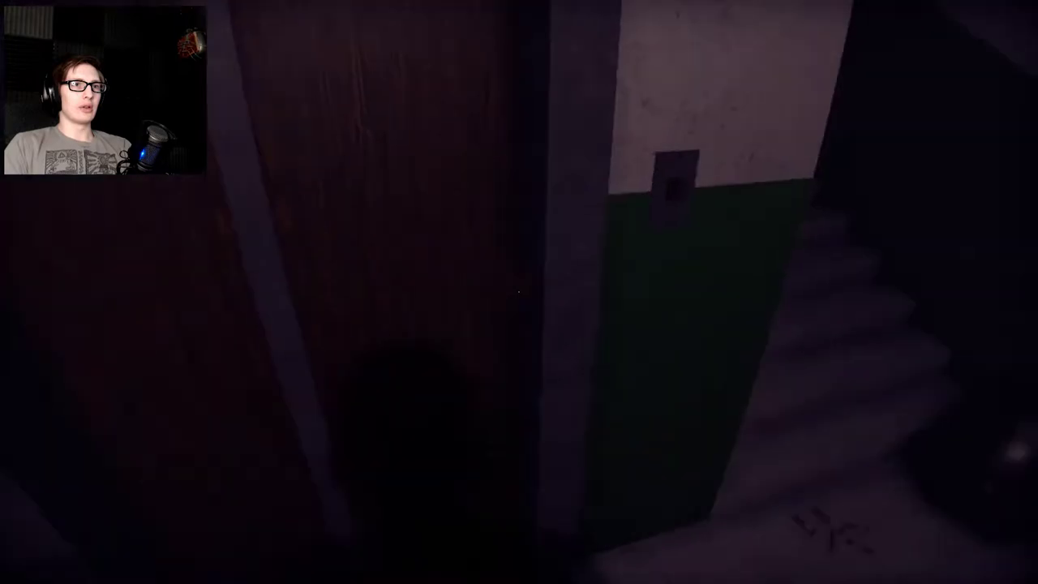
{"action": "key", "text": "w"}
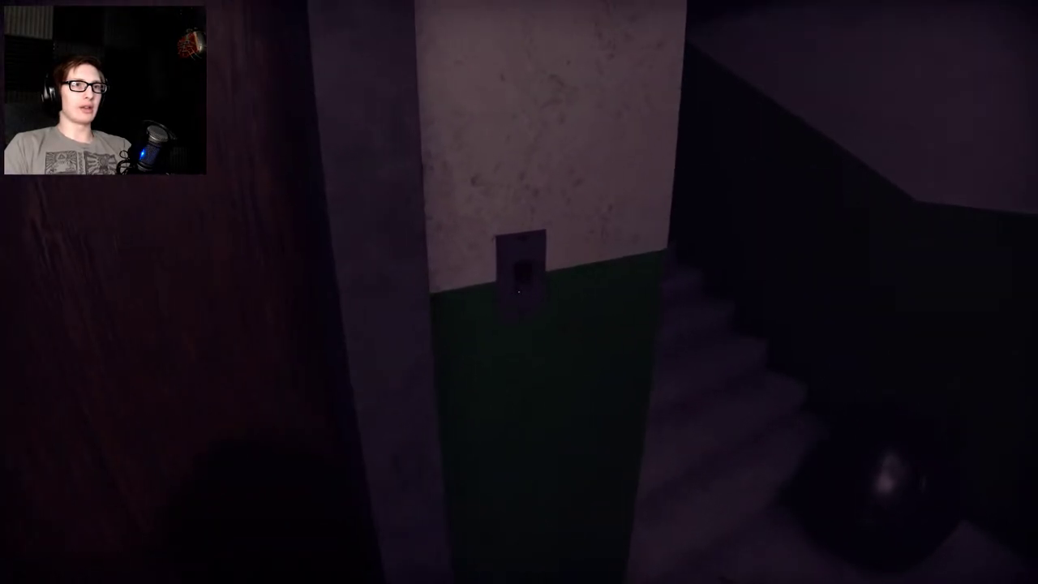
{"action": "key", "text": "w"}
{"action": "key", "text": "a"}
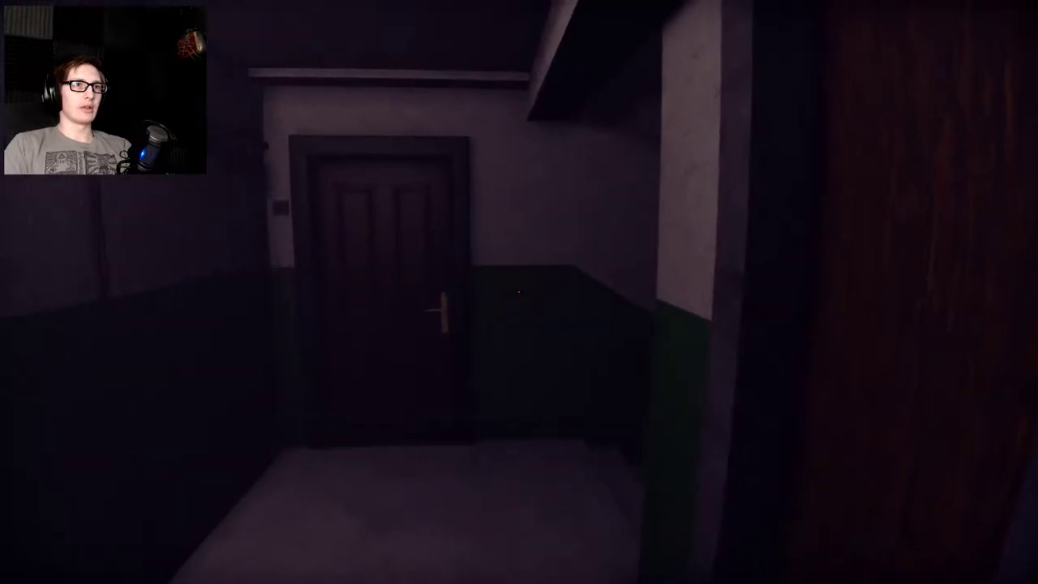
{"action": "key", "text": "w"}
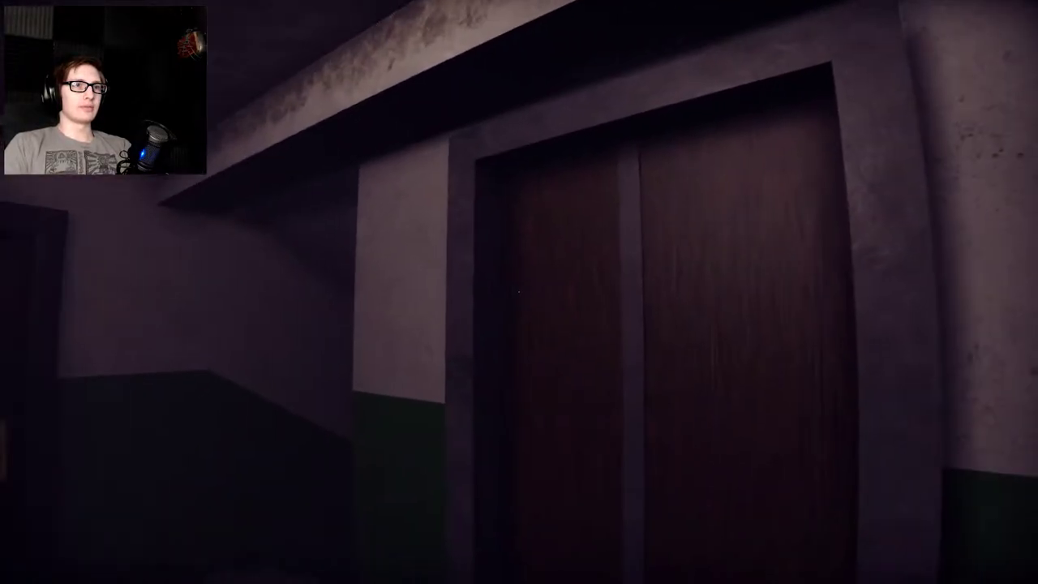
{"action": "key", "text": "w"}
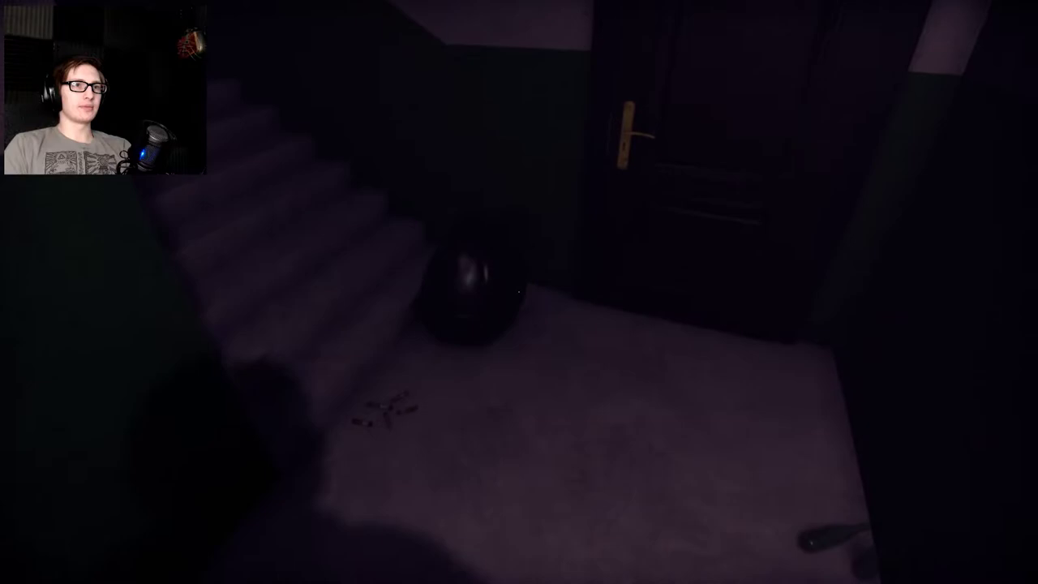
{"action": "key", "text": "w"}
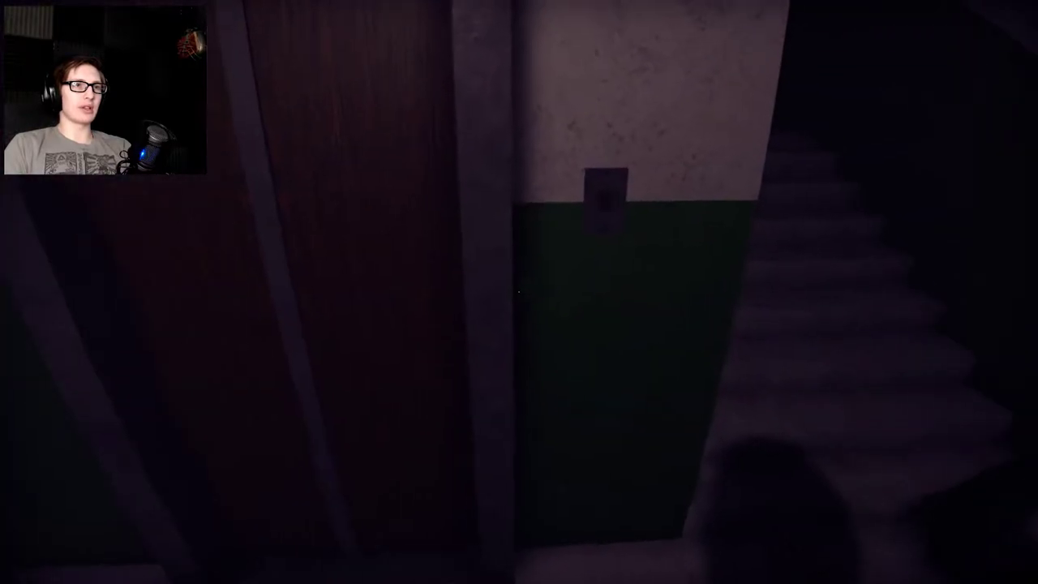
{"action": "key", "text": "w"}
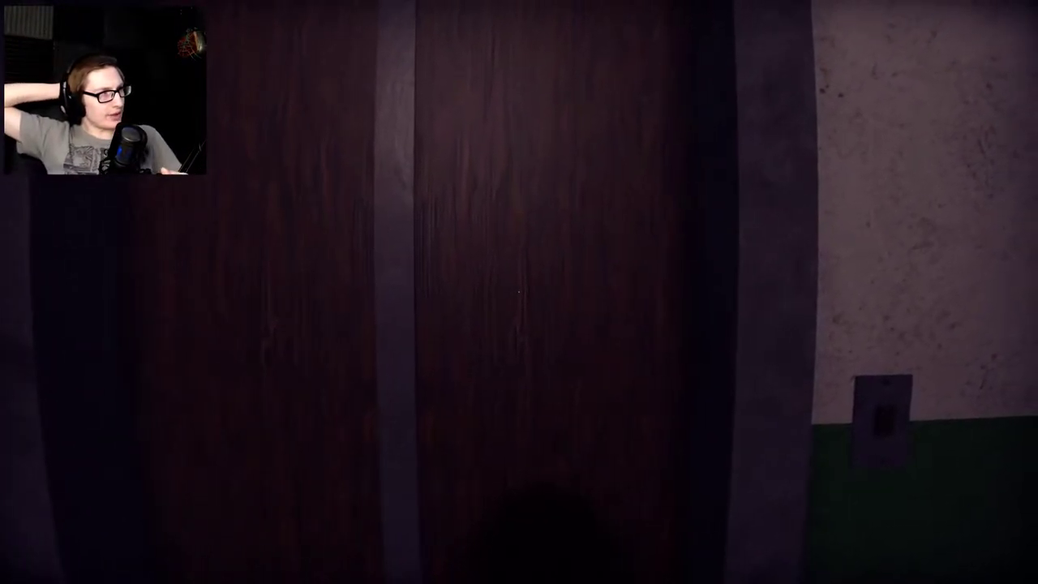
{"action": "left_click", "coordinate": [519, 292]}
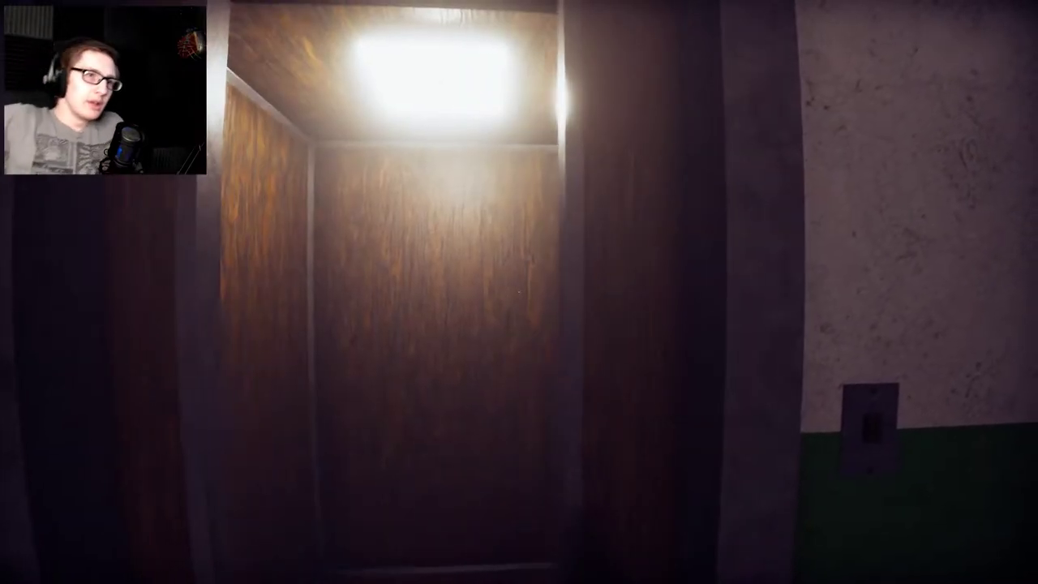
- Walk into the elevator cabin, approach the floor panel, then walk out onto the dark floor
{"action": "key", "text": "w"}
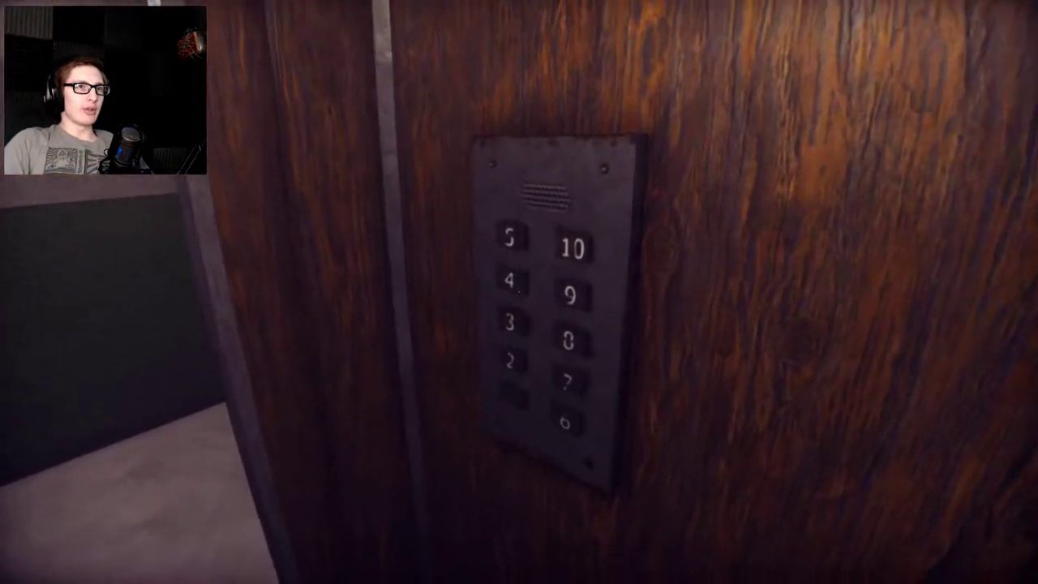
{"action": "key", "text": "w"}
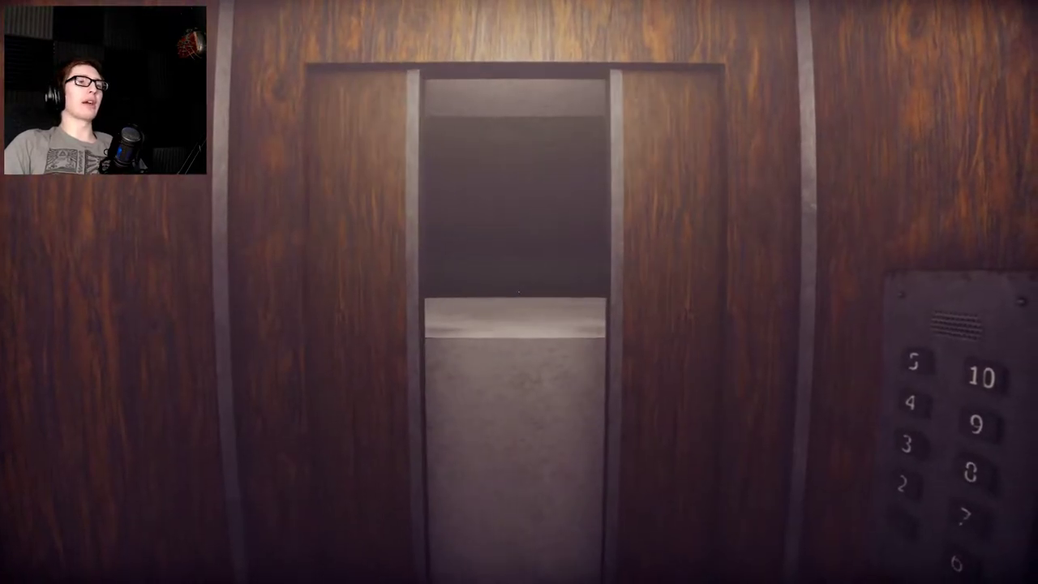
{"action": "key", "text": "w"}
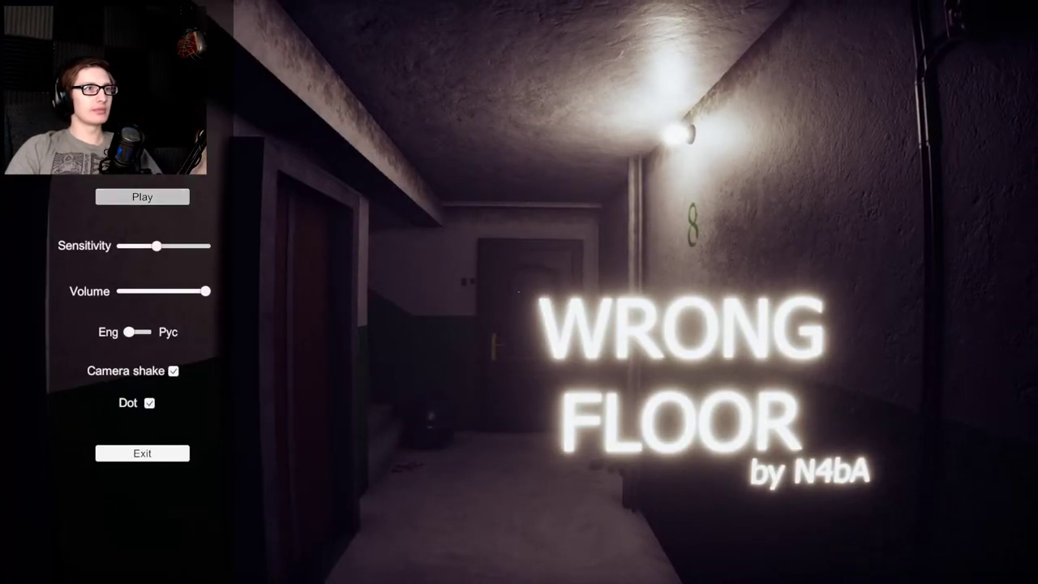
- Start a new run from the title screen with Play
{"action": "left_click", "coordinate": [141, 196]}
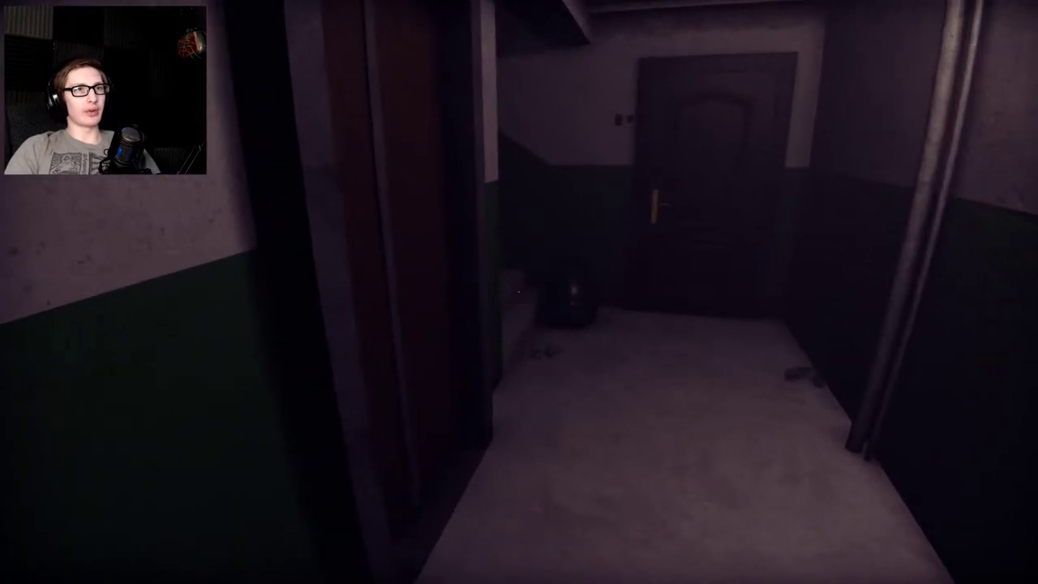
- Walk down the corridor past the doorway and stairwell to the elevator call button
{"action": "key", "text": "w"}
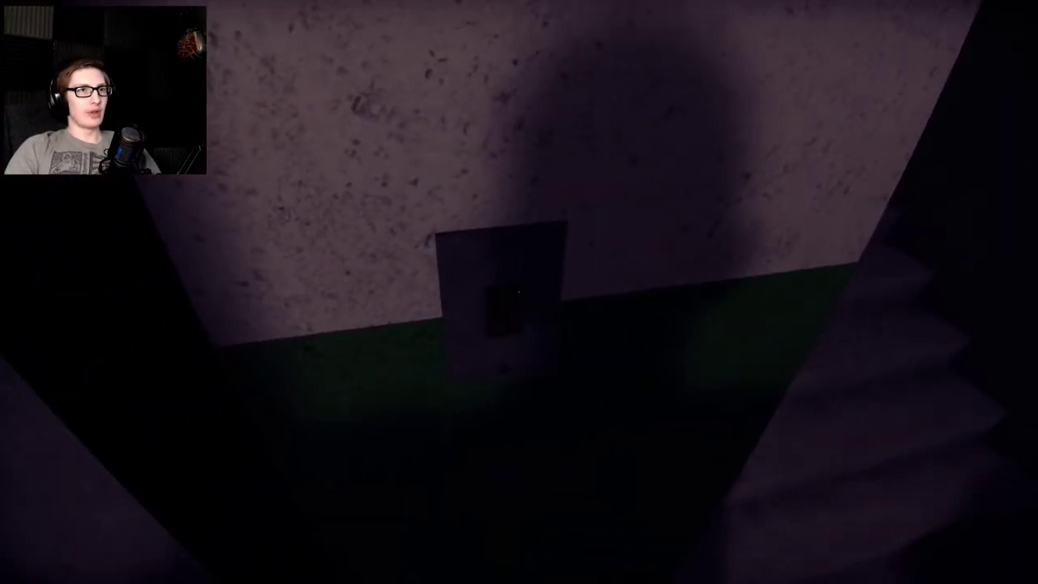
{"action": "key", "text": "w"}
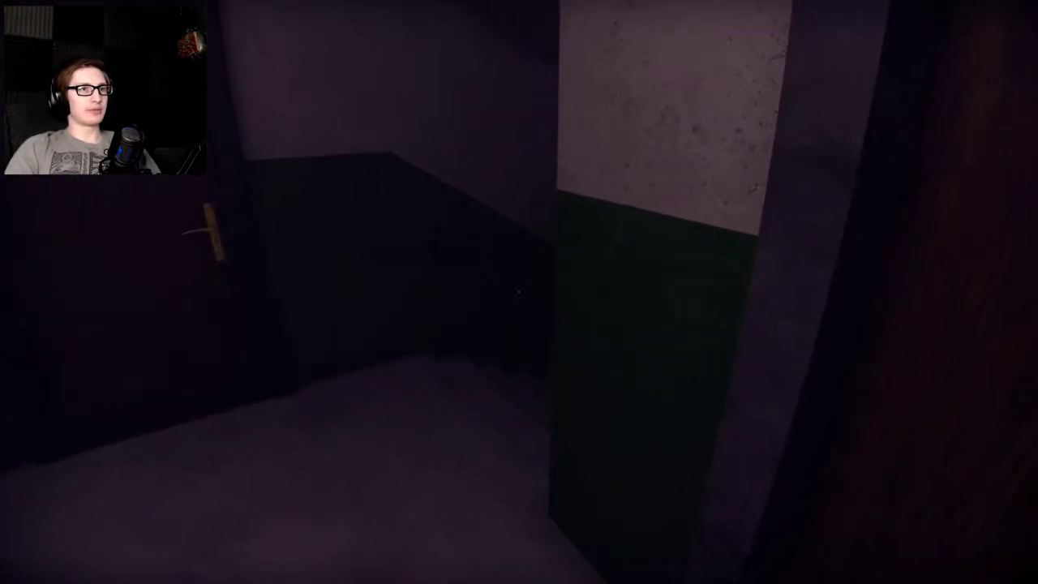
{"action": "key", "text": "w"}
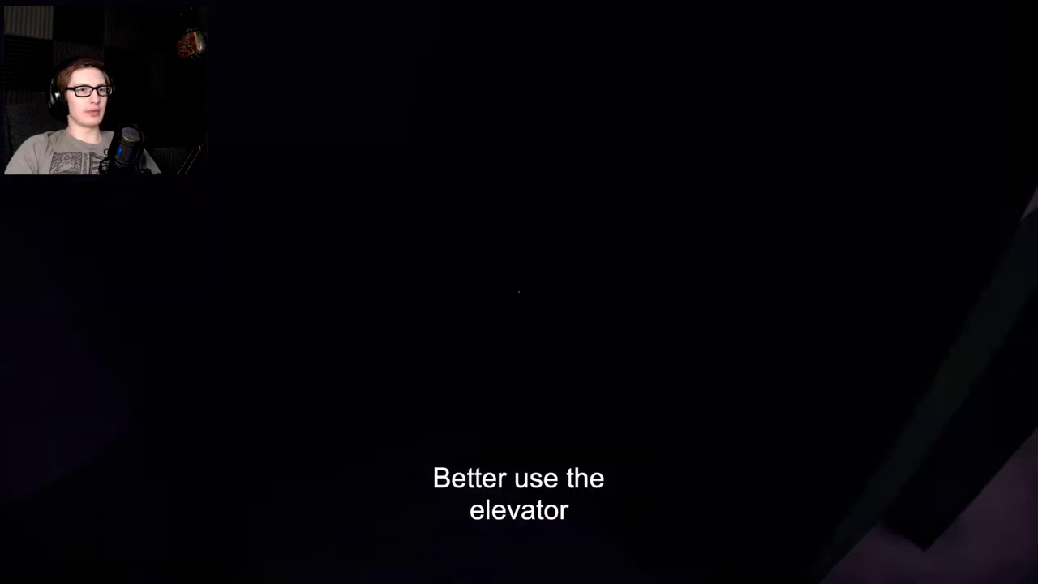
{"action": "key", "text": "w"}
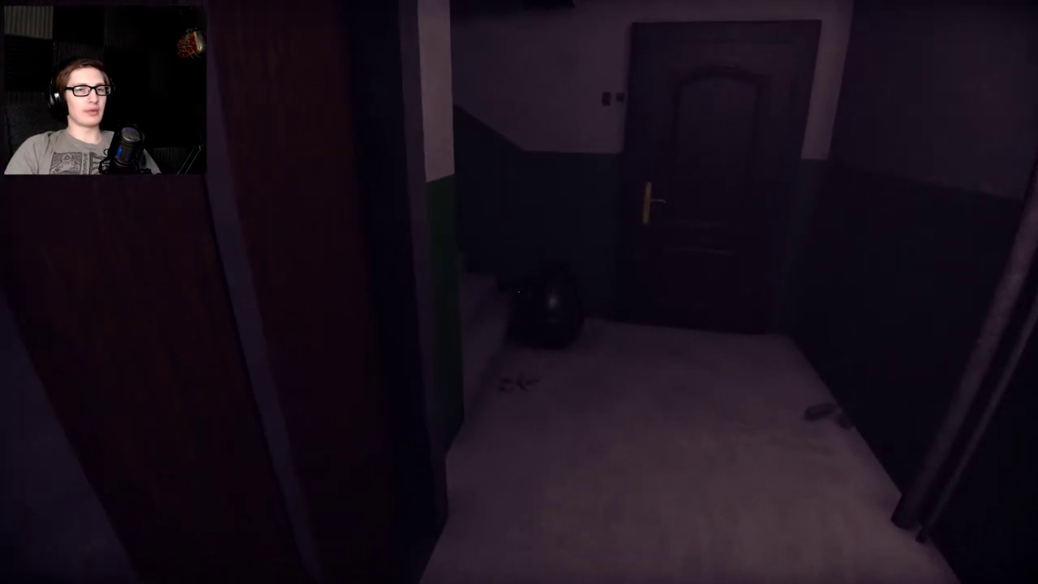
{"action": "key", "text": "w"}
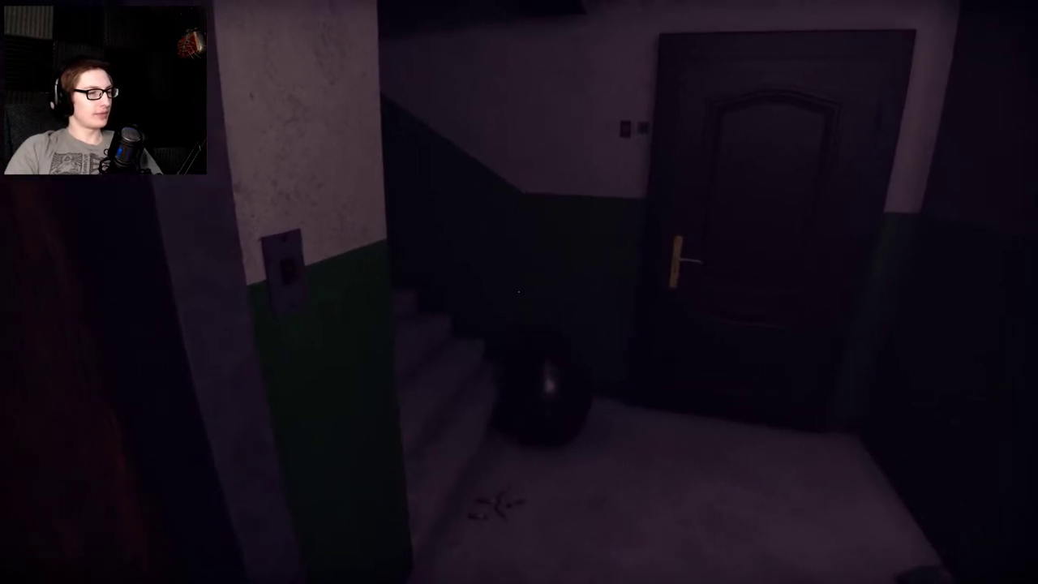
{"action": "key", "text": "w"}
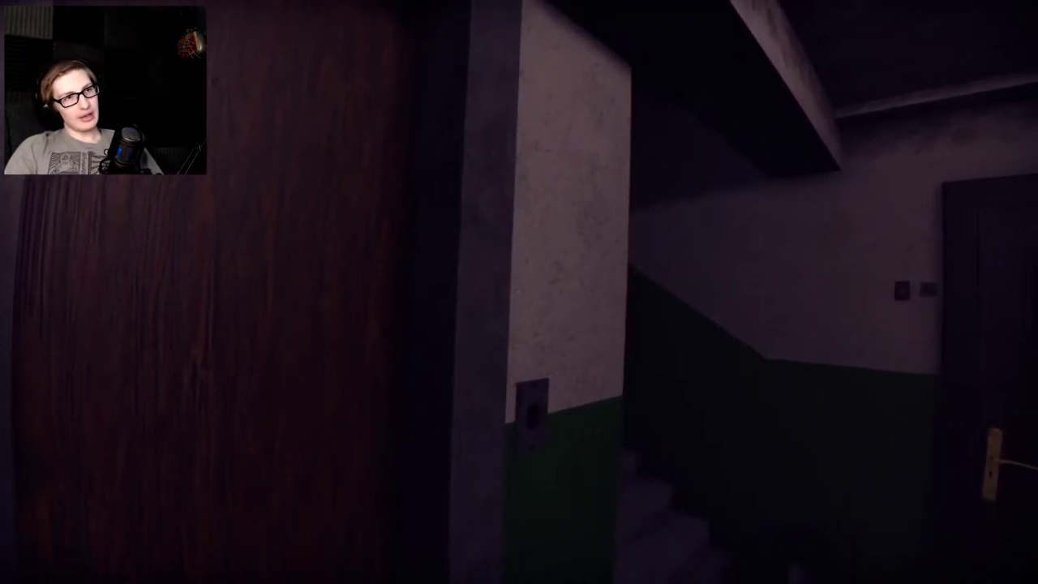
{"action": "key", "text": "w"}
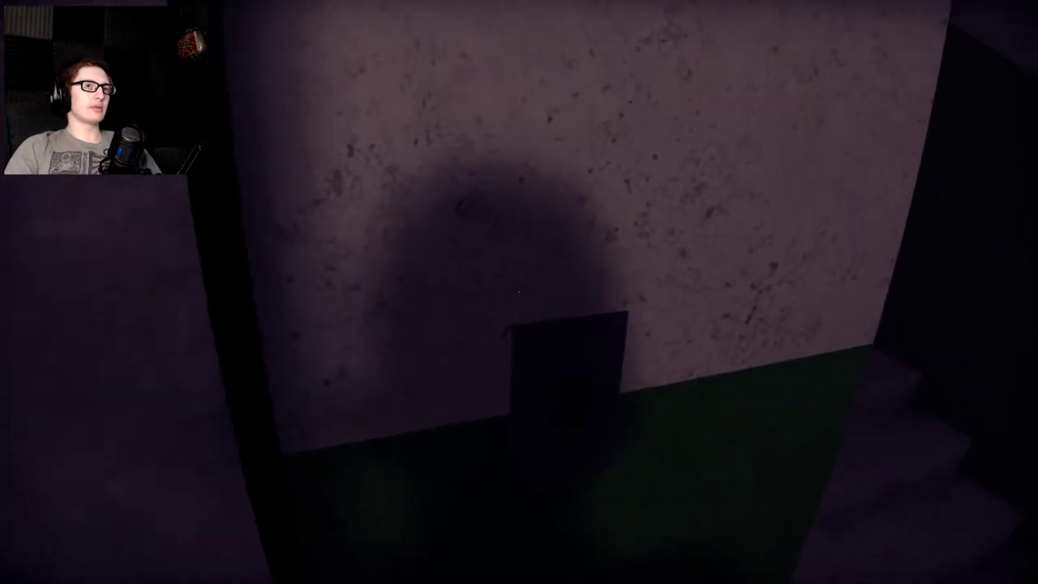
{"action": "key", "text": "w"}
- Call the elevator, ride it from the floor buttons, and step out into the lit room
{"action": "key", "text": "s"}
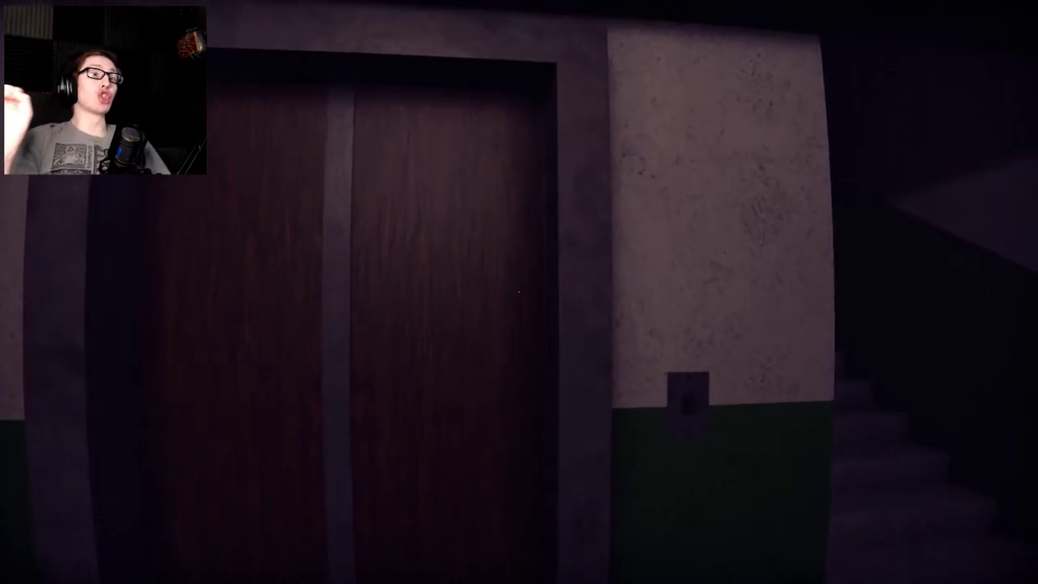
{"action": "key", "text": "w"}
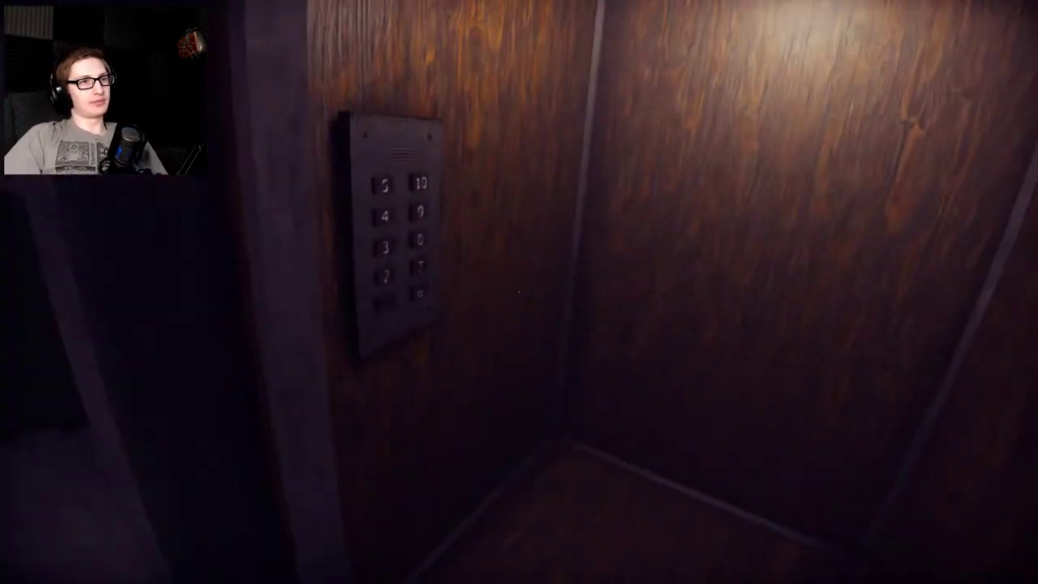
{"action": "key", "text": "w"}
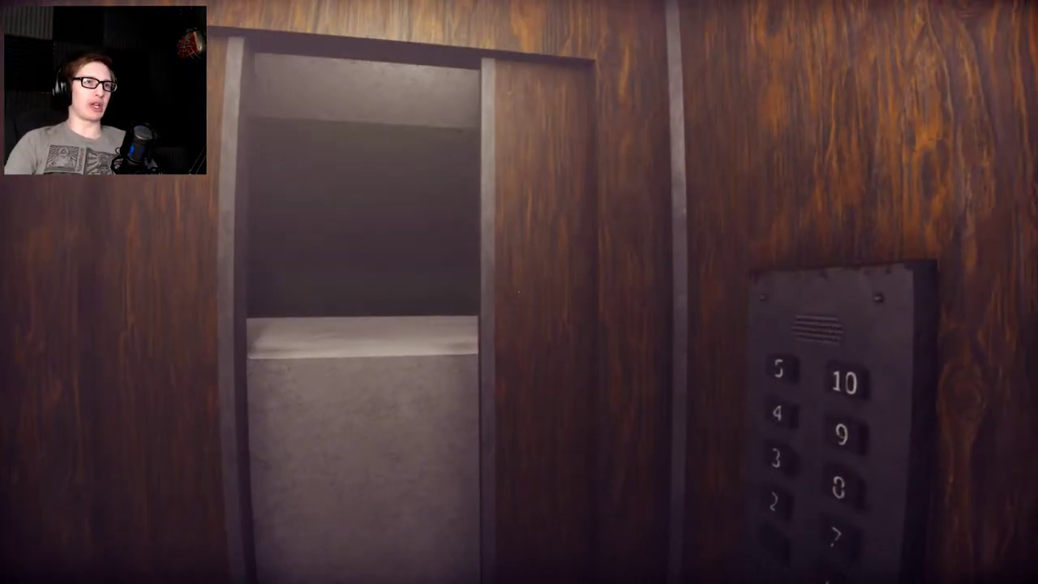
{"action": "key", "text": "w"}
- Back away from the concrete block in the room
{"action": "key", "text": "s"}
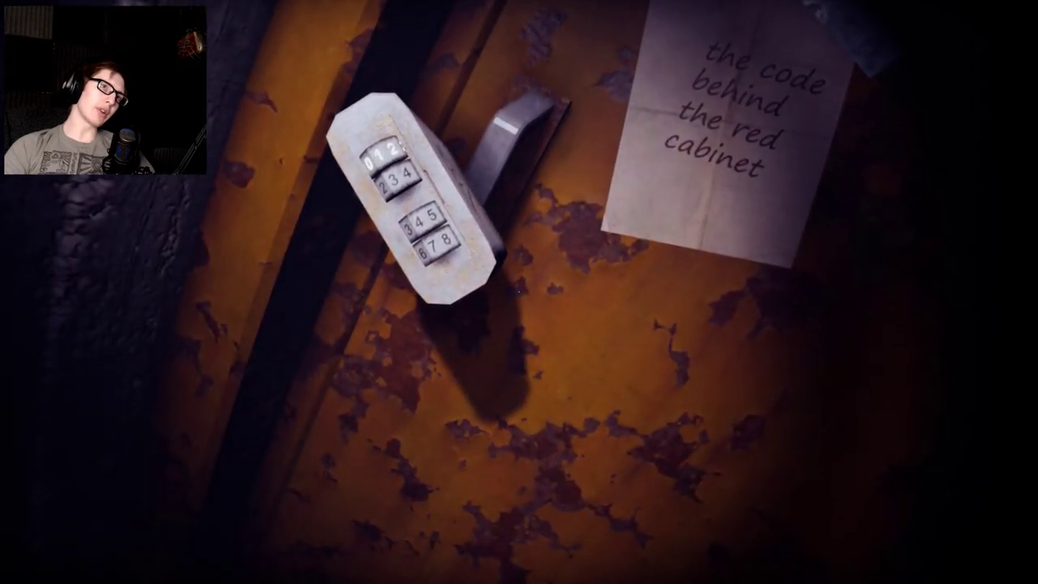
- Rotate the third padlock dial to try the combination 012
{"action": "key", "text": "Down"}
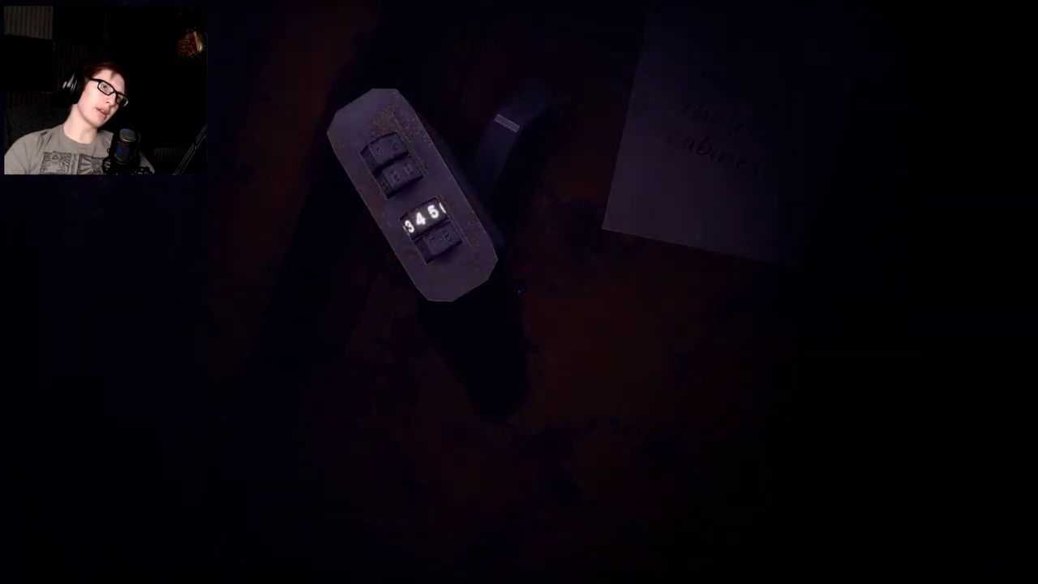